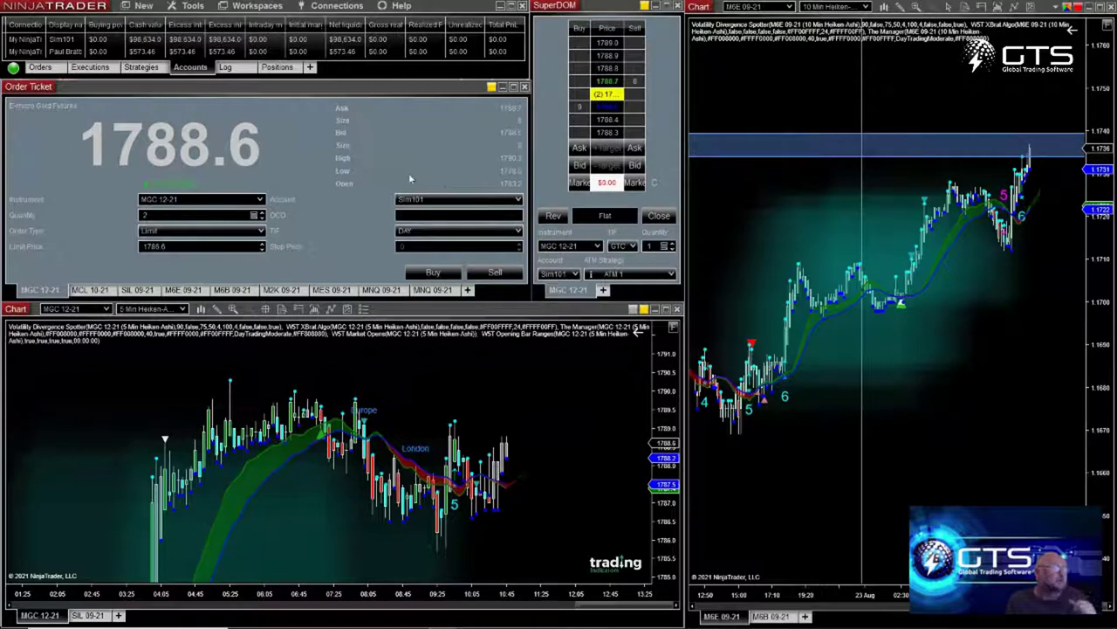
# Compare the MGC 12-21 and SIL 09-21 charts, and check the M6B 09-21 chart before returning to M6E 09-21
pyautogui.click(242, 91)
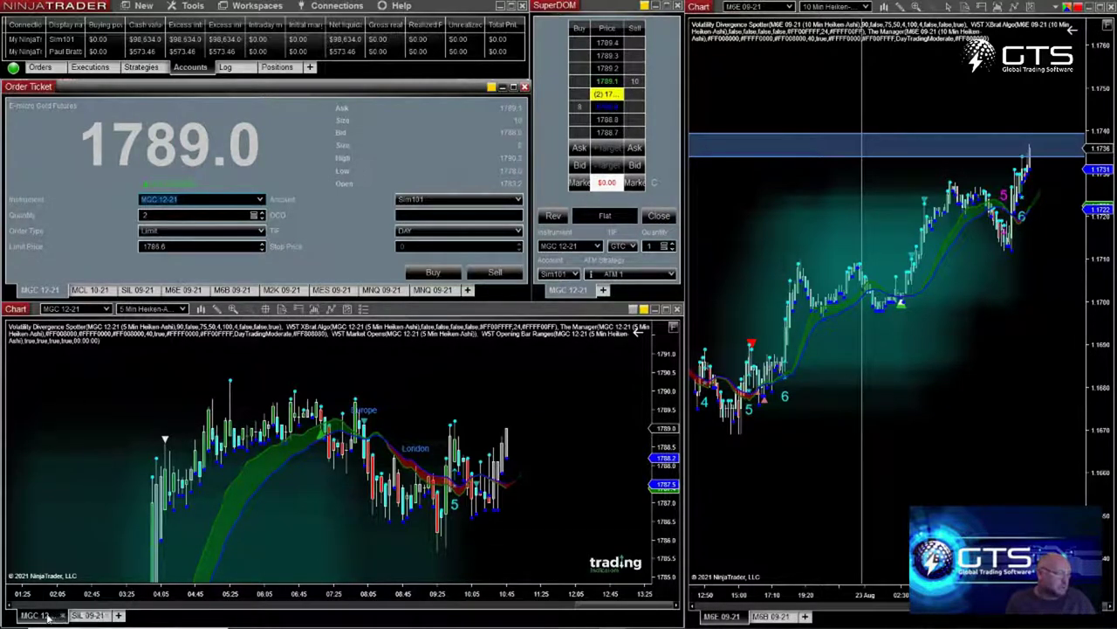
pyautogui.click(88, 615)
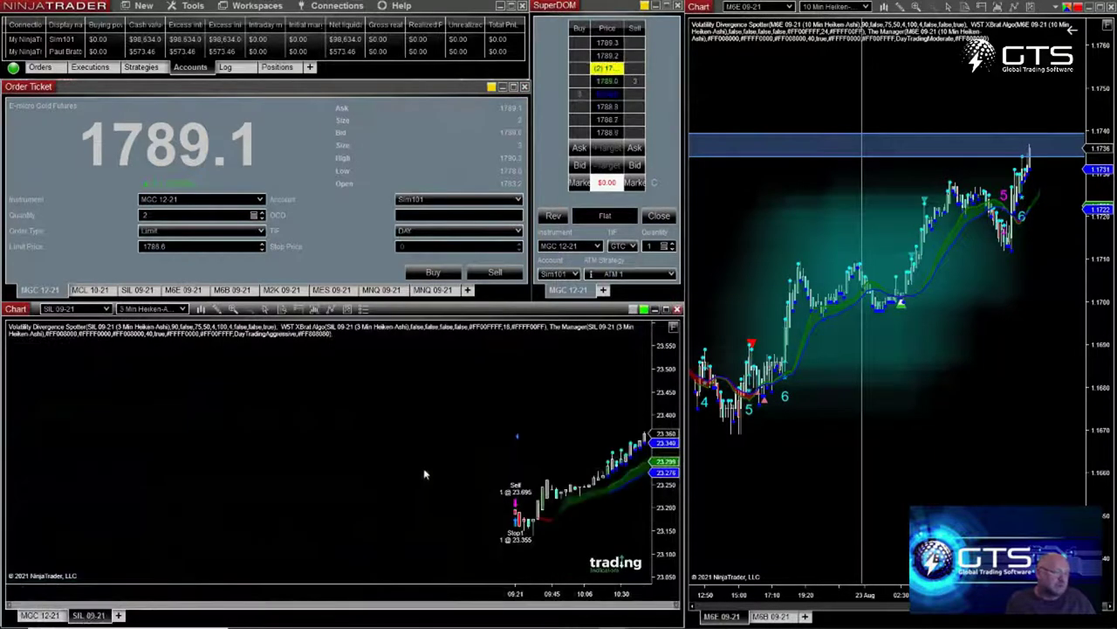
pyautogui.click(43, 616)
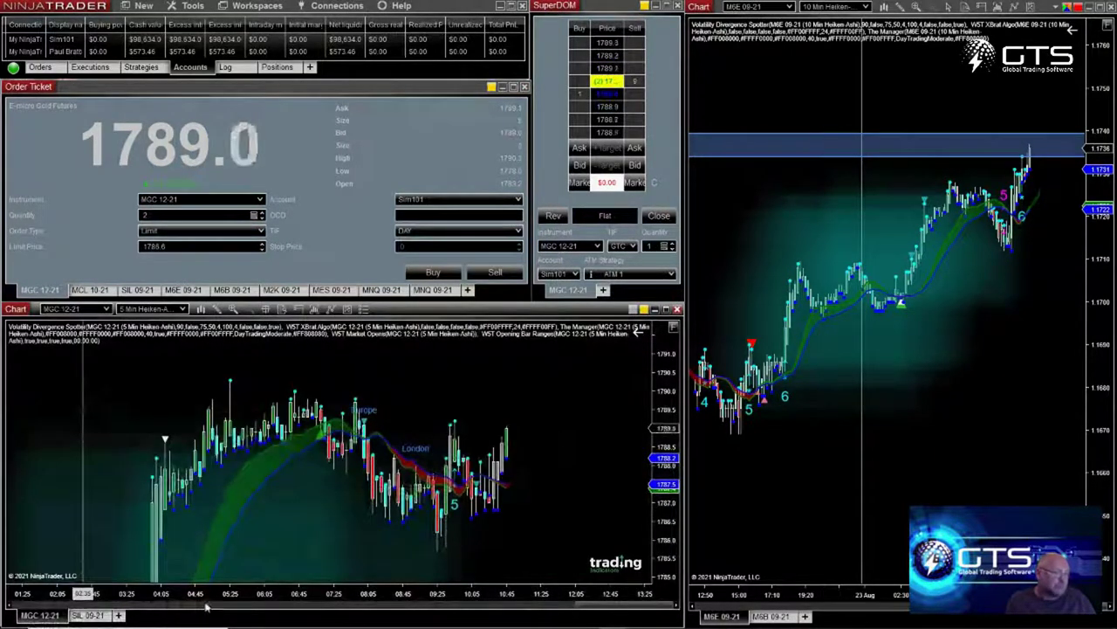
pyautogui.click(80, 617)
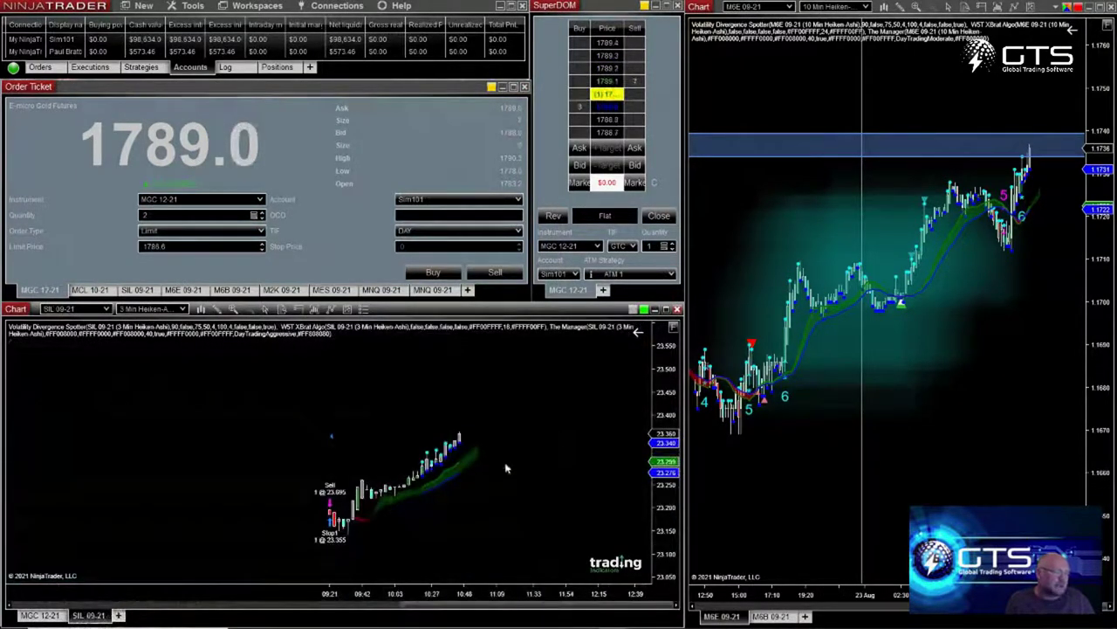
pyautogui.moveTo(498, 519); pyautogui.dragTo(468, 521)
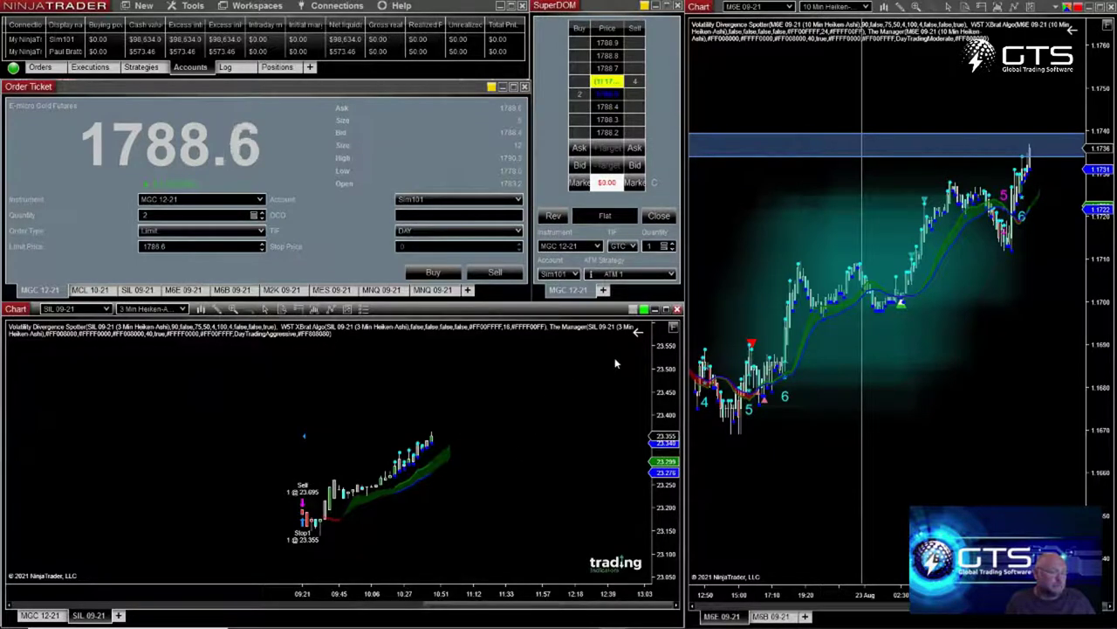
pyautogui.click(40, 615)
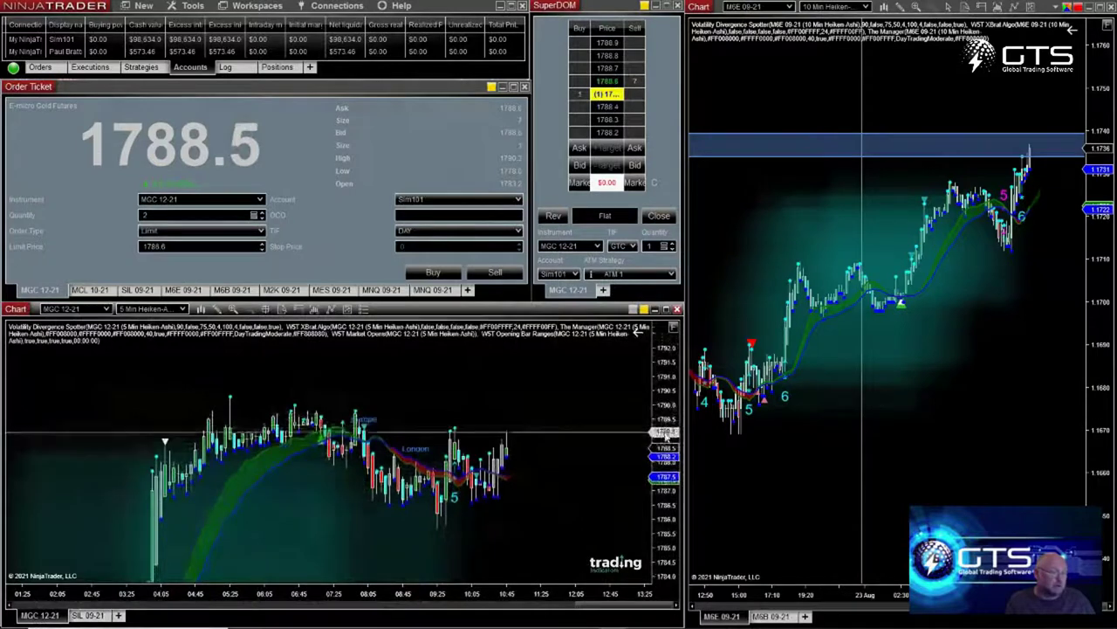
pyautogui.click(771, 617)
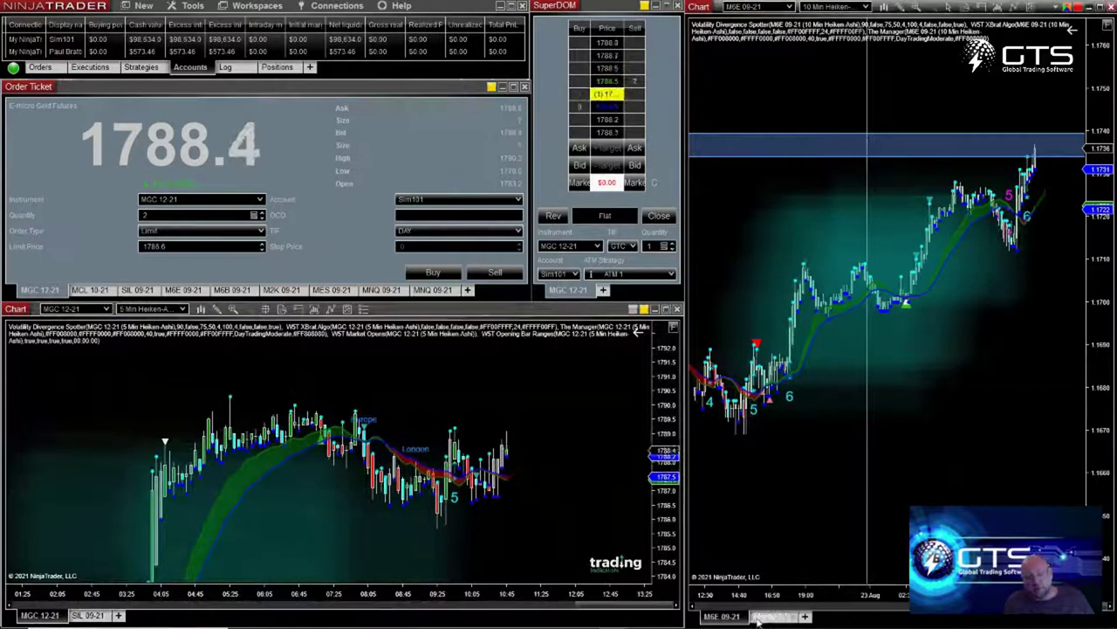
pyautogui.click(722, 616)
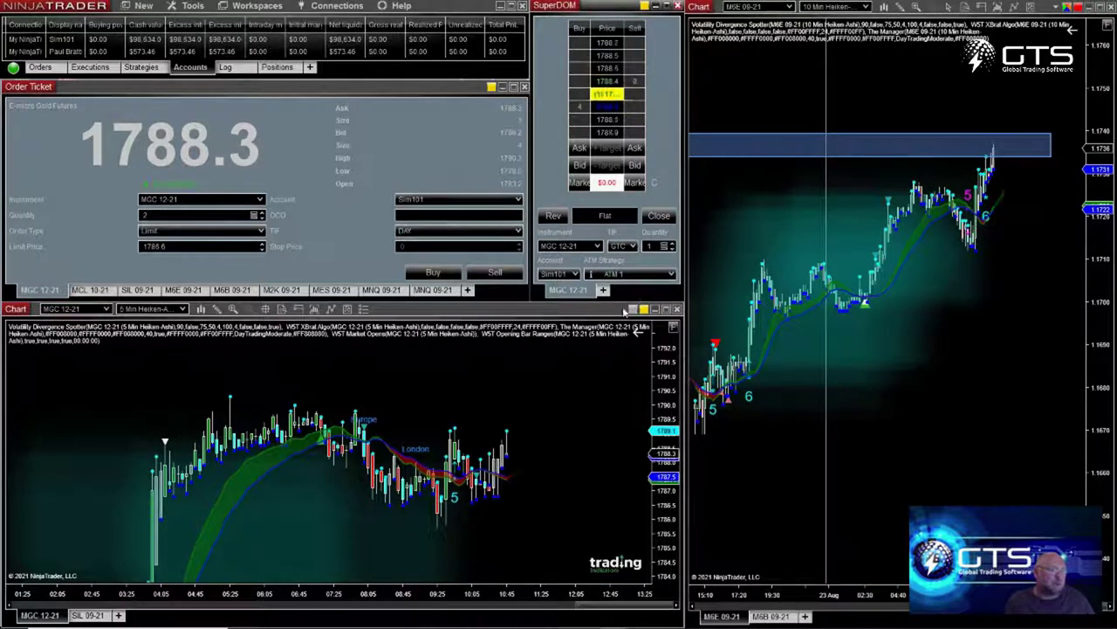
# Adjust the upper edge of the MGC 12-21 chart window just beneath the order ticket
pyautogui.moveTo(613, 307); pyautogui.dragTo(643, 300)
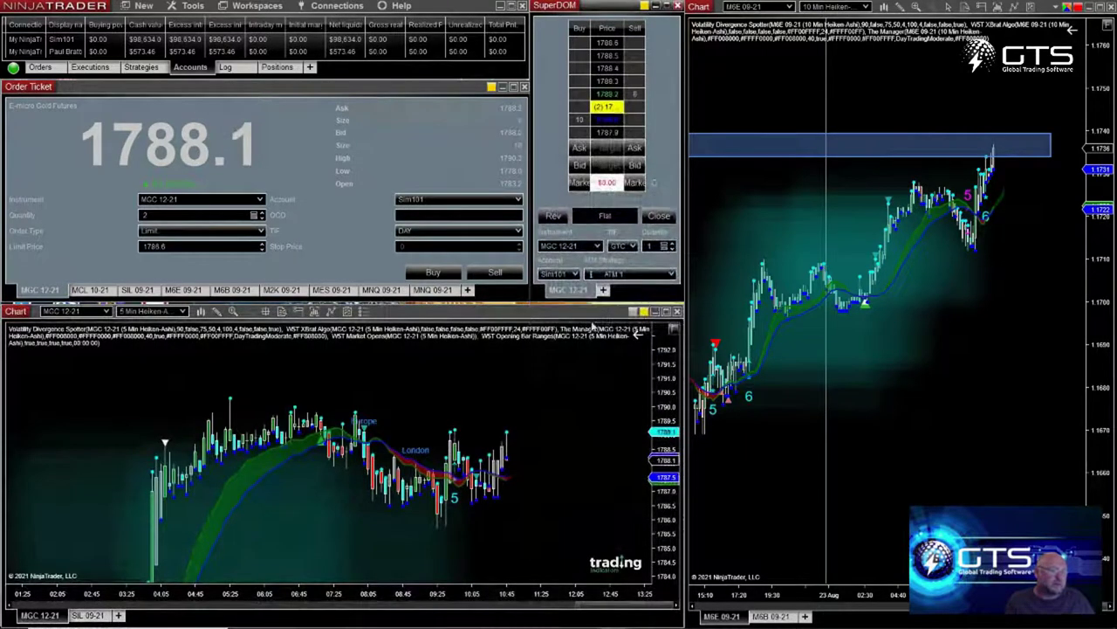
pyautogui.moveTo(575, 307); pyautogui.dragTo(573, 305)
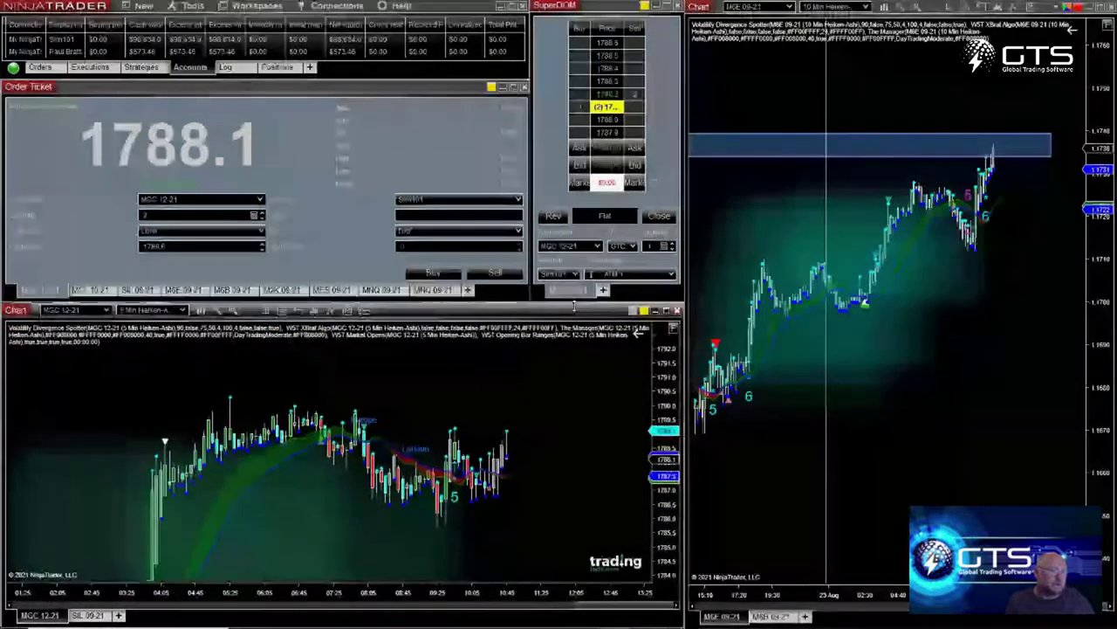
# View the order tickets for MCL 10-21, M6E 09-21, M2K 09-21 and MNQ 09-21 in turn
pyautogui.click(88, 289)
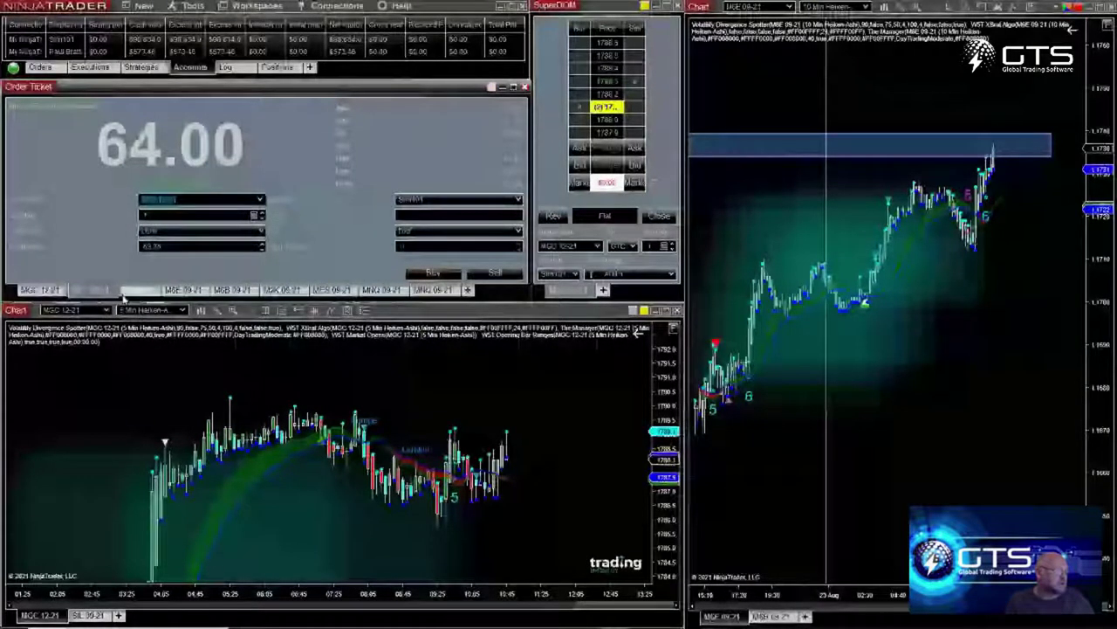
pyautogui.click(183, 292)
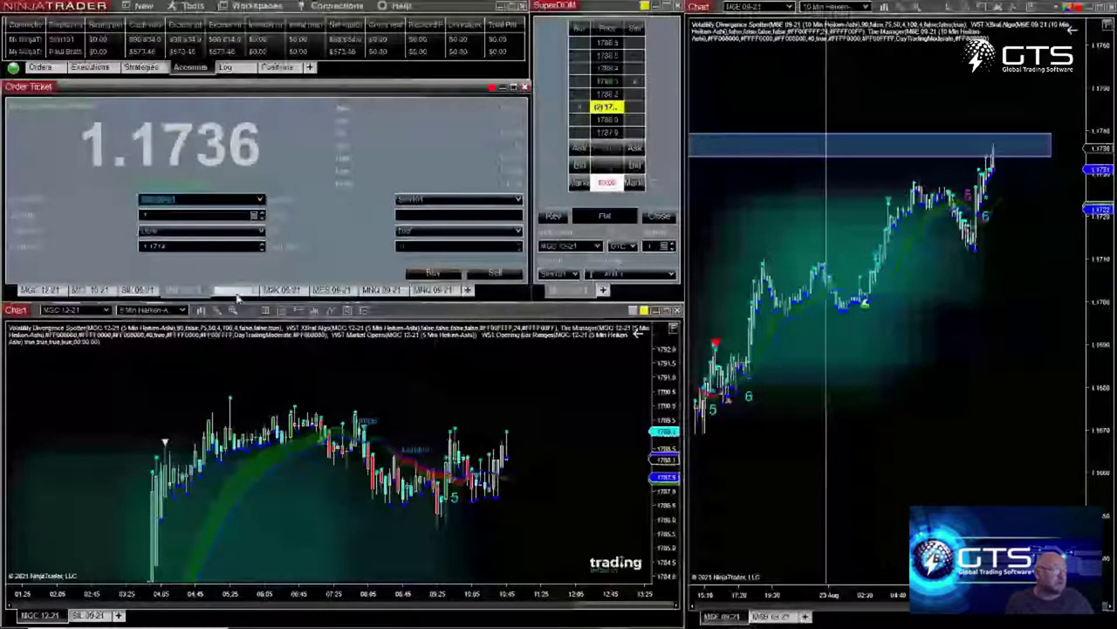
pyautogui.click(281, 291)
pyautogui.click(444, 293)
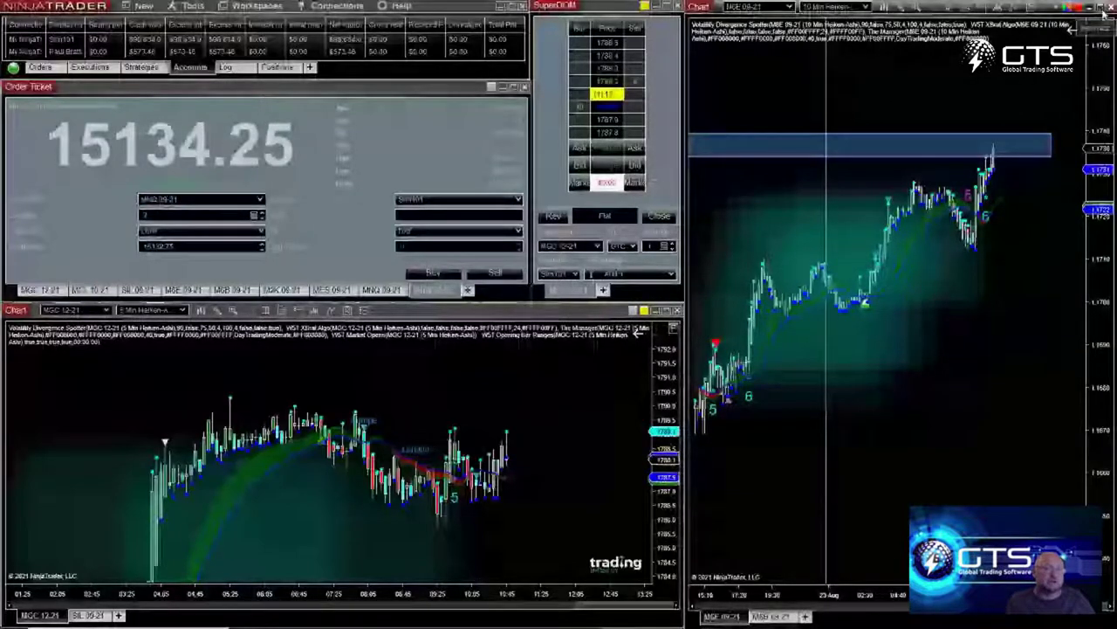
# Maximize the M6E 09-21 chart, examine its price history against the blue resistance zone, and restore the window
pyautogui.click(1103, 7)
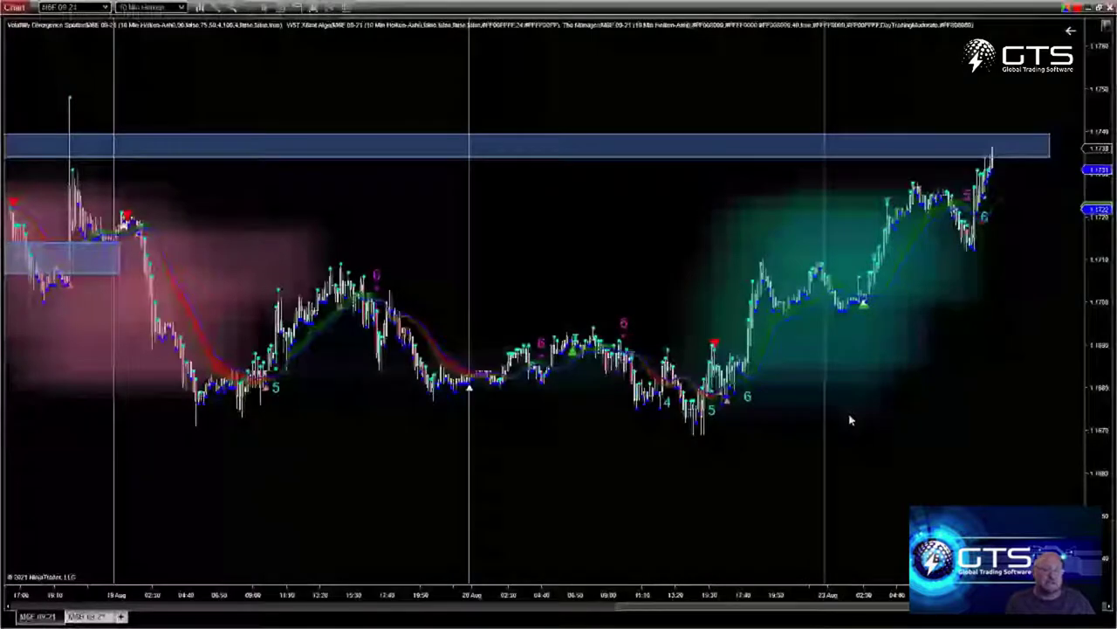
pyautogui.moveTo(790, 595); pyautogui.dragTo(463, 577)
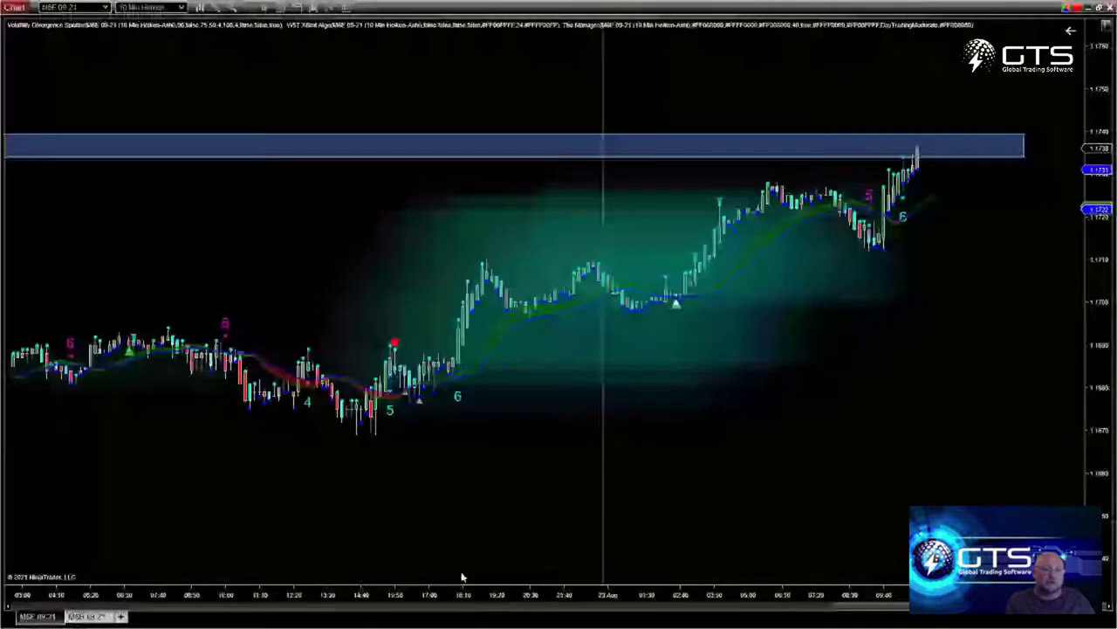
pyautogui.hscroll(3, 955, 341)
pyautogui.hscroll(2, 803, 214)
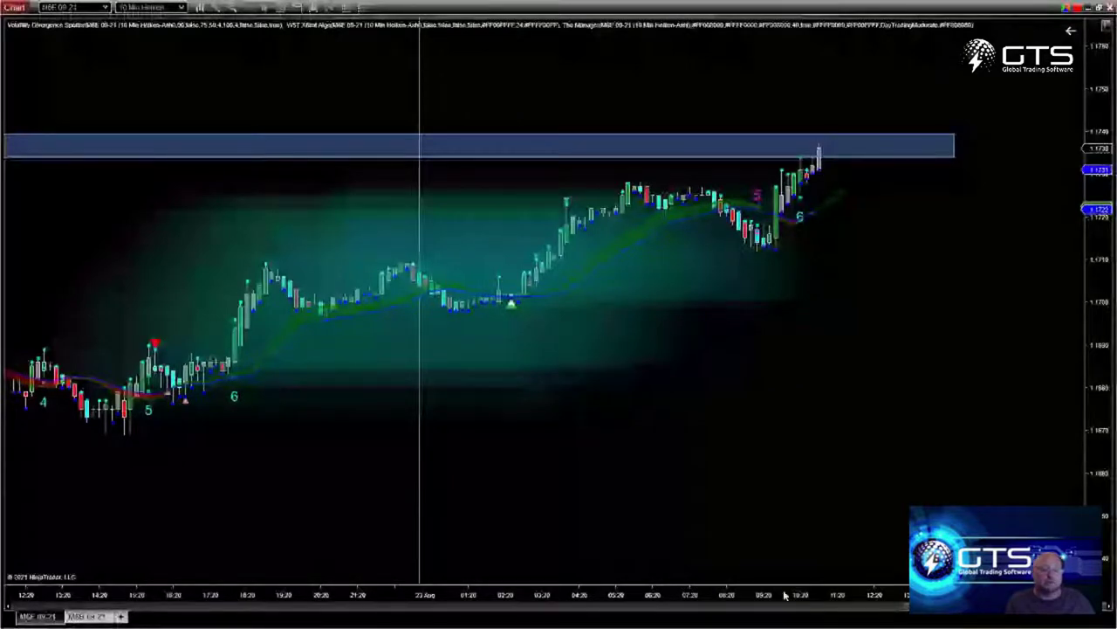
pyautogui.scroll(-8, 784, 594)
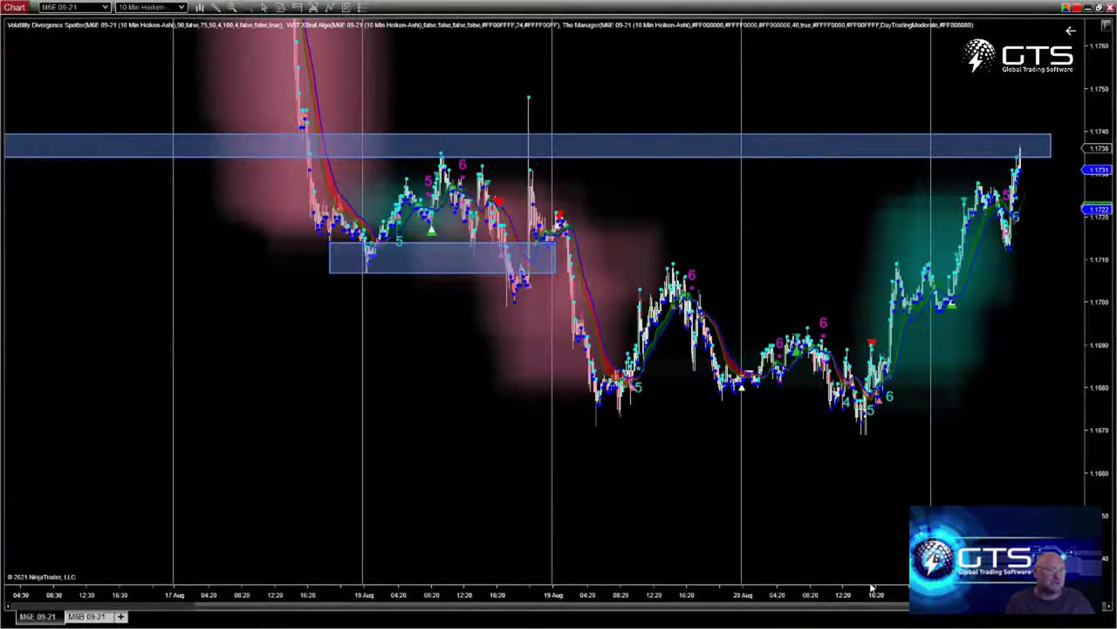
pyautogui.moveTo(902, 595); pyautogui.dragTo(384, 584)
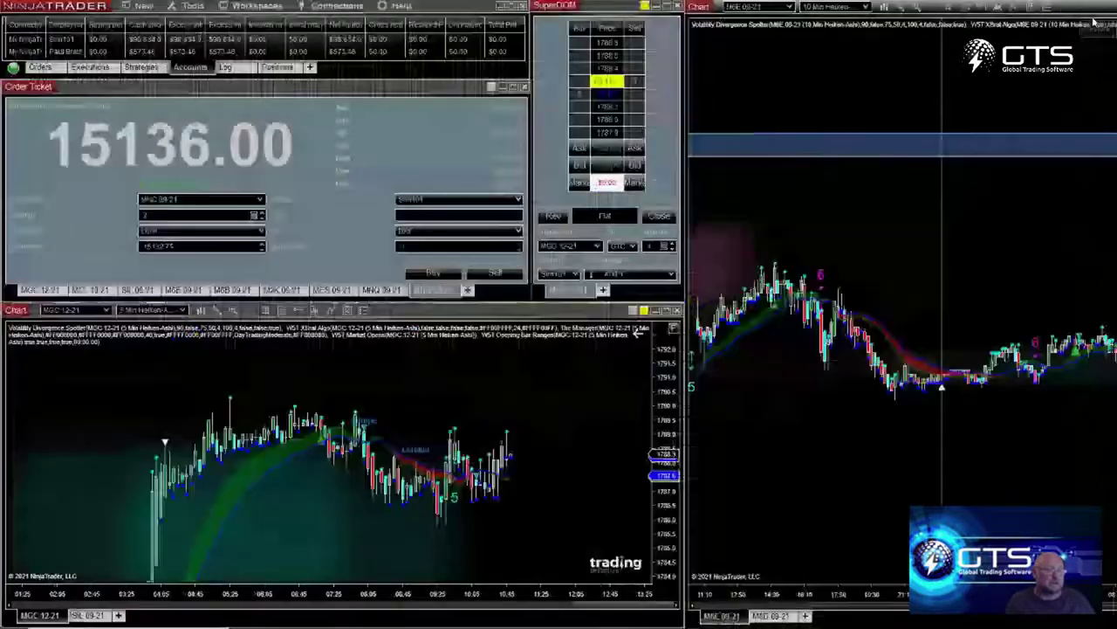
pyautogui.click(1098, 7)
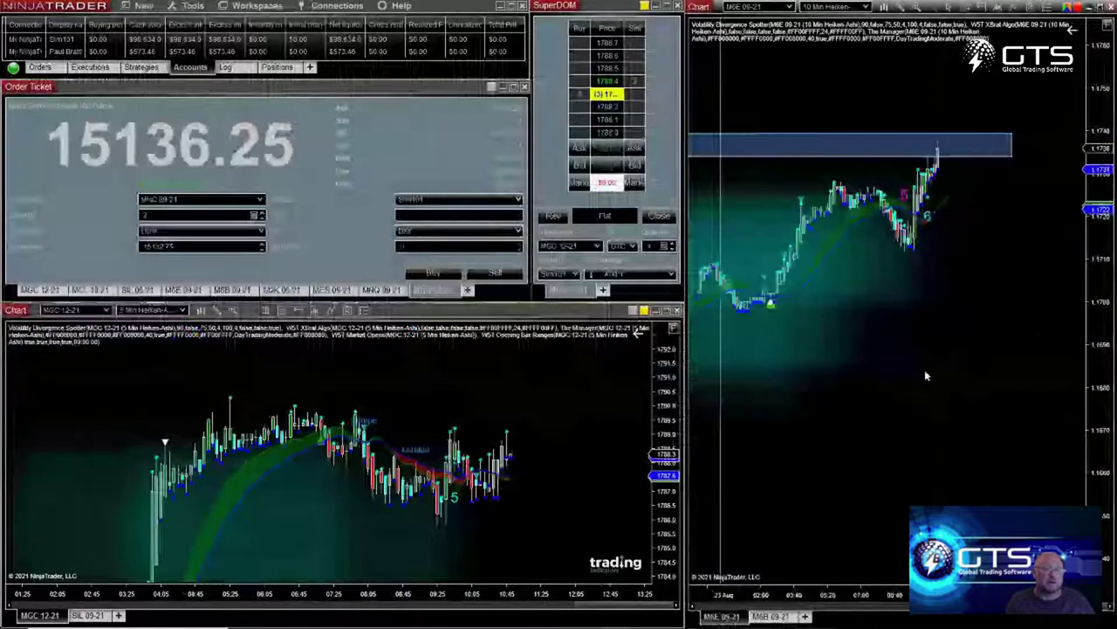
pyautogui.scroll(3, 924, 369)
pyautogui.scroll(-3, 602, 477)
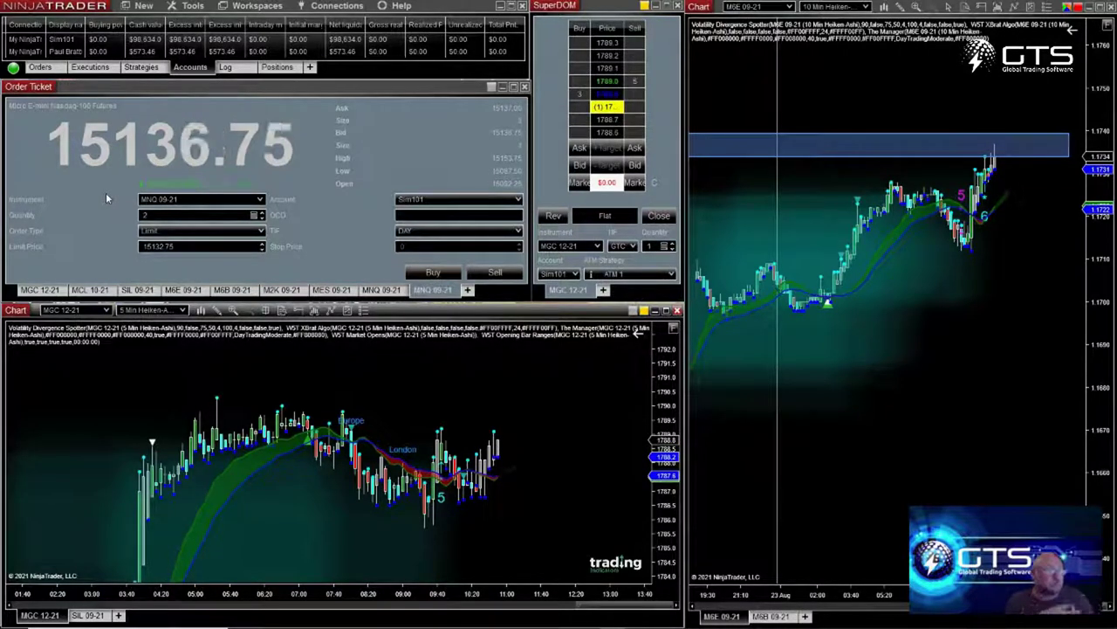
# Go through the MGC 12-21, MCL 10-21 and SIL 09-21 order tickets and end on M6E 09-21
pyautogui.click(45, 290)
pyautogui.click(89, 290)
pyautogui.click(137, 291)
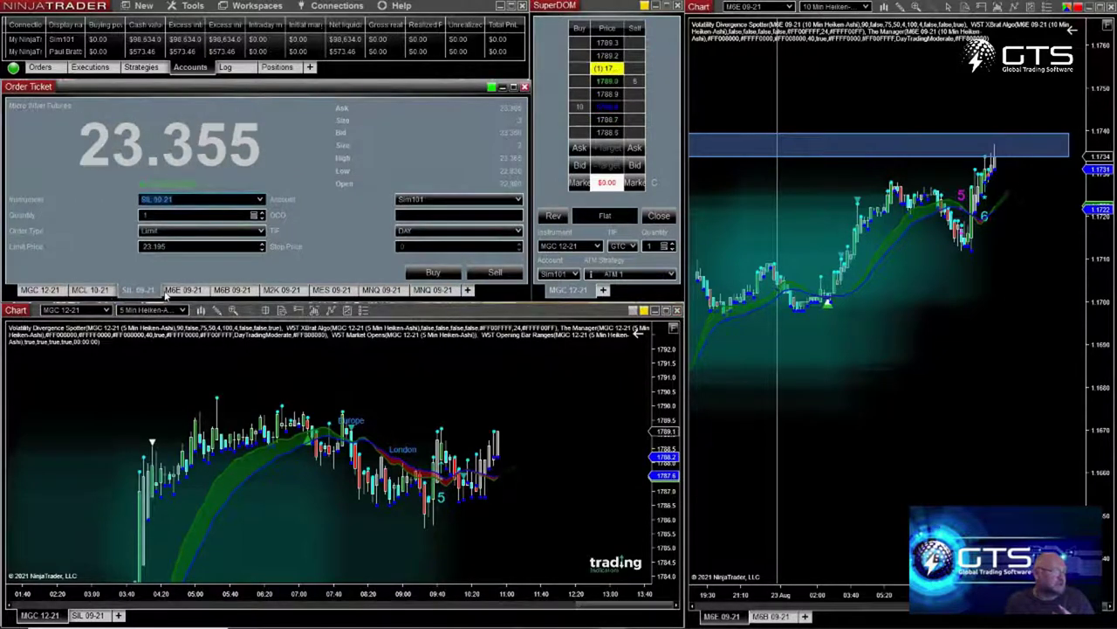
pyautogui.click(174, 293)
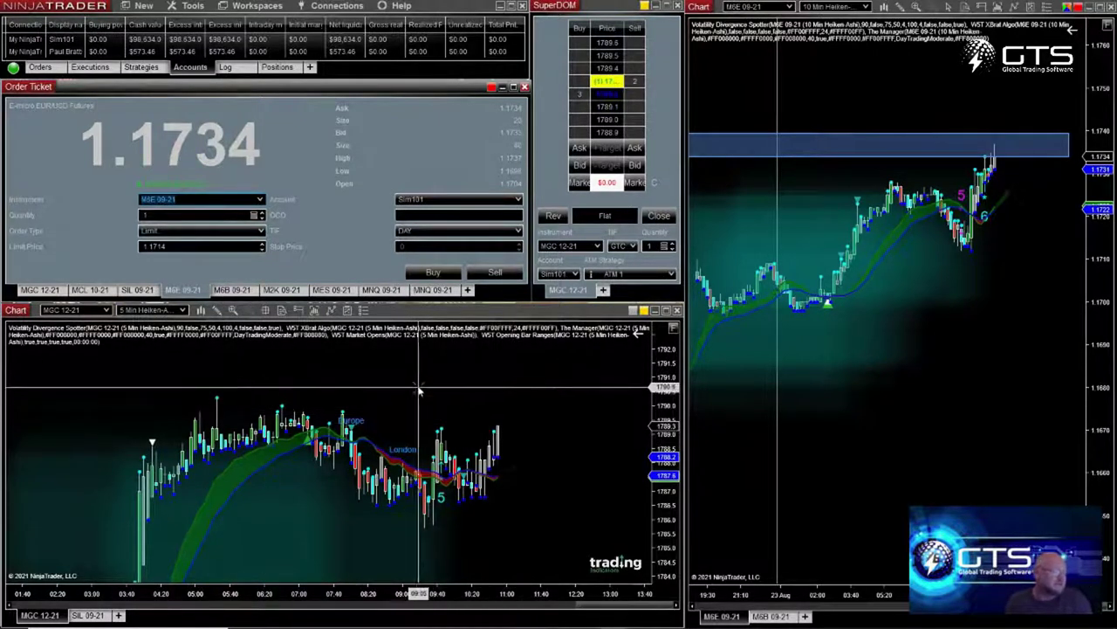
# Display Chart Trader on the MGC 12-21 chart, and set it to Chart Trader (Hidden)
pyautogui.click(297, 311)
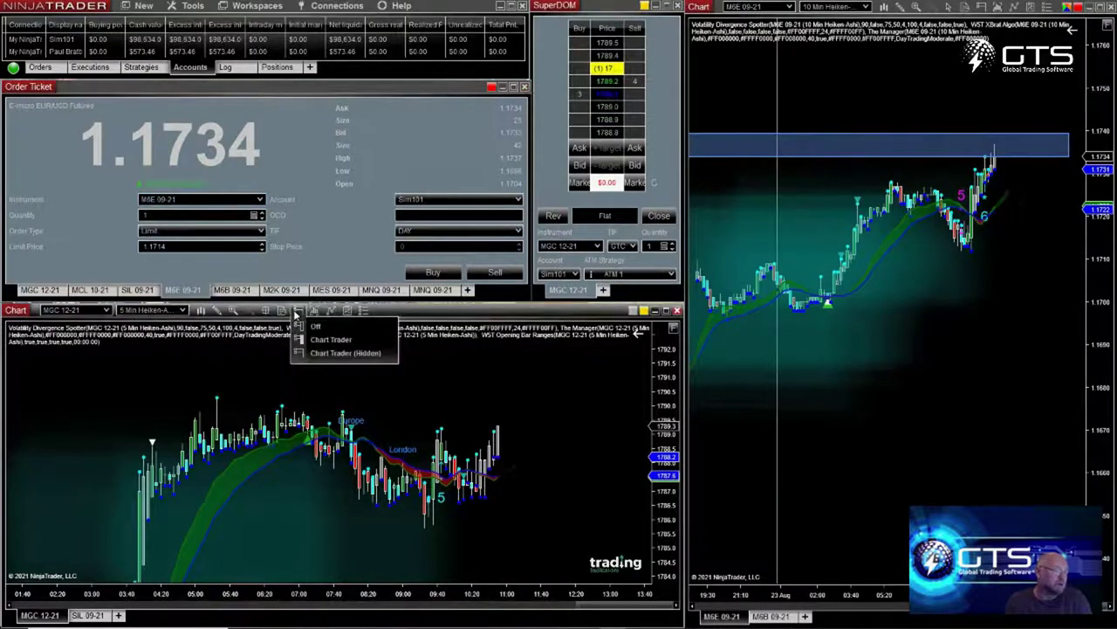
pyautogui.click(331, 339)
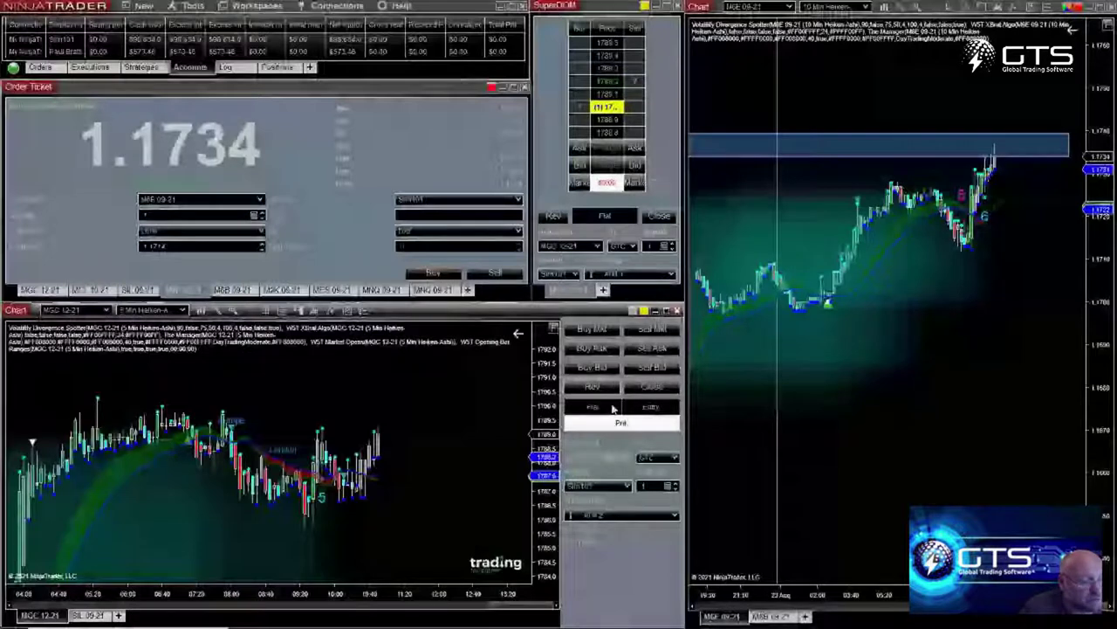
pyautogui.click(299, 311)
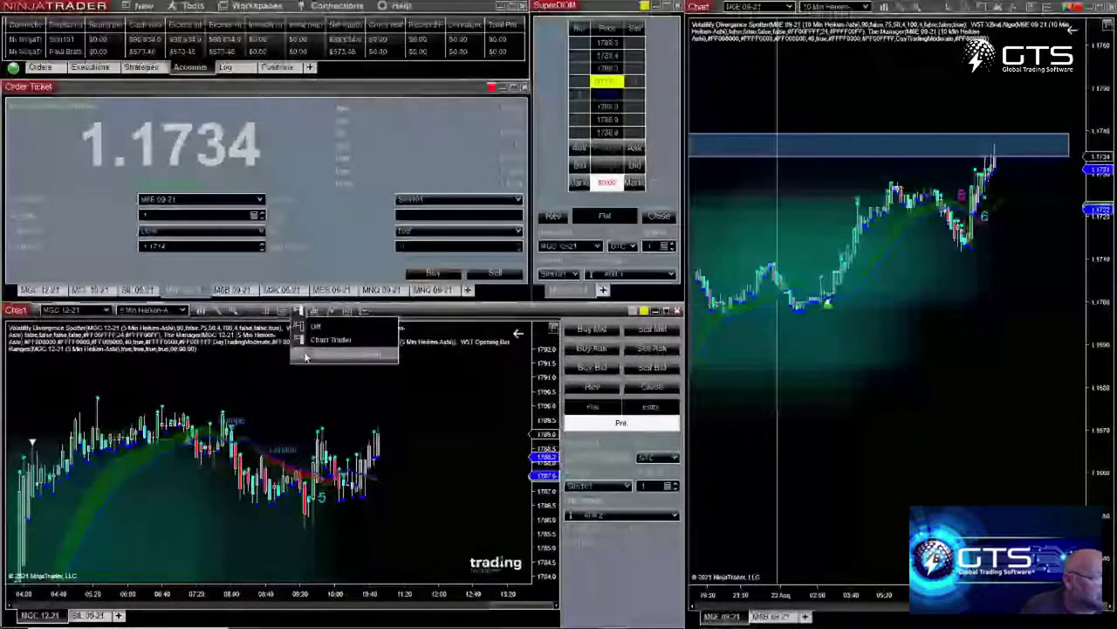
pyautogui.click(305, 356)
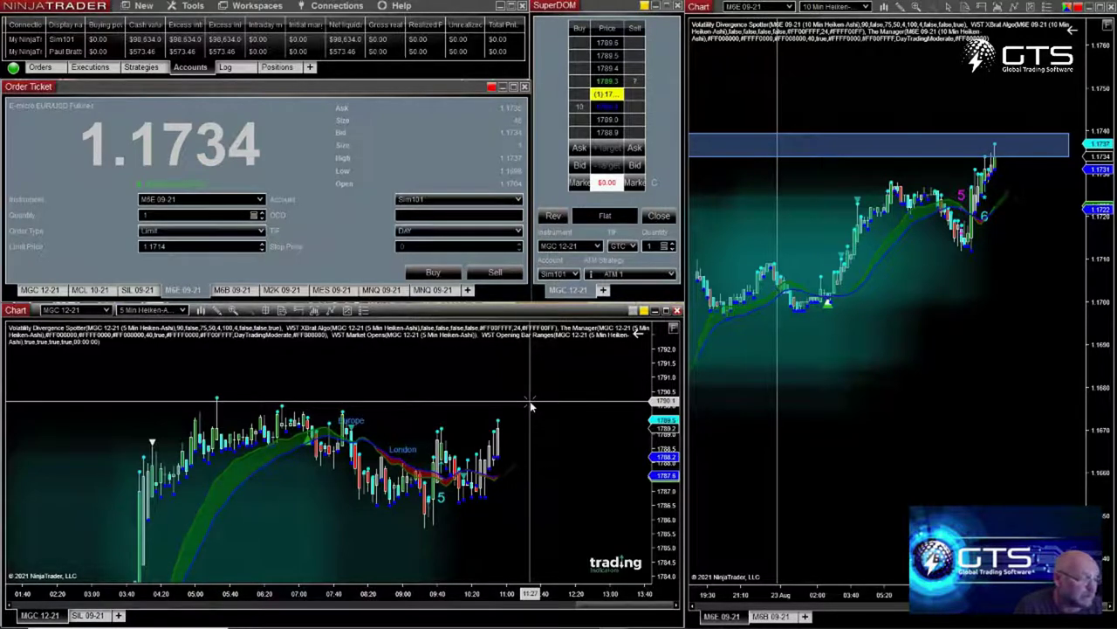
# Check the SIL 09-21 chart and return to the MGC 12-21 chart
pyautogui.click(89, 615)
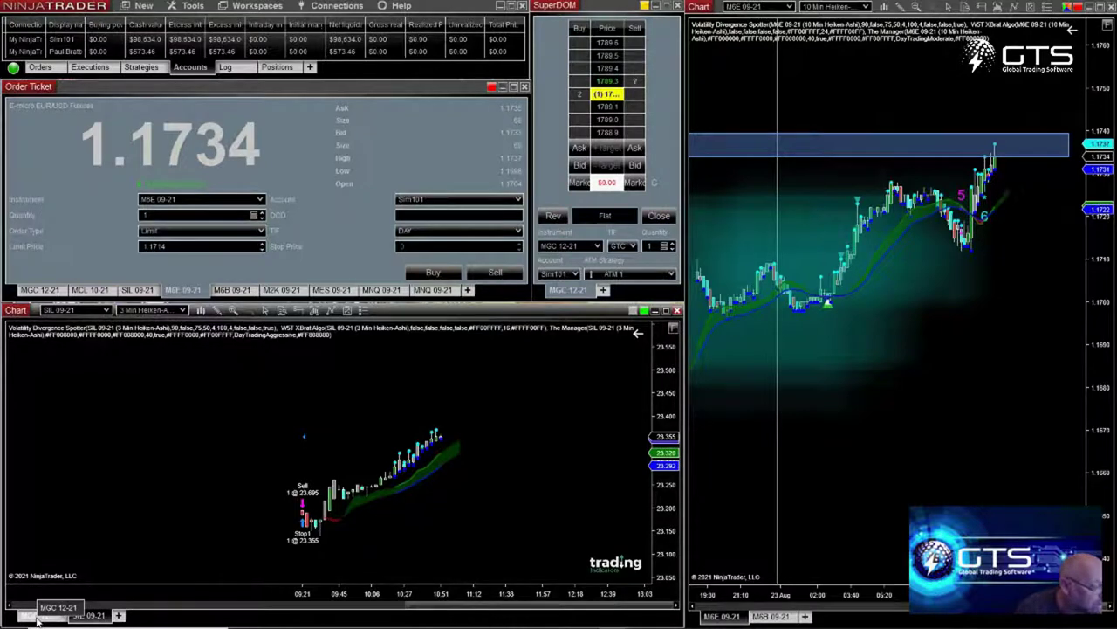
pyautogui.click(38, 616)
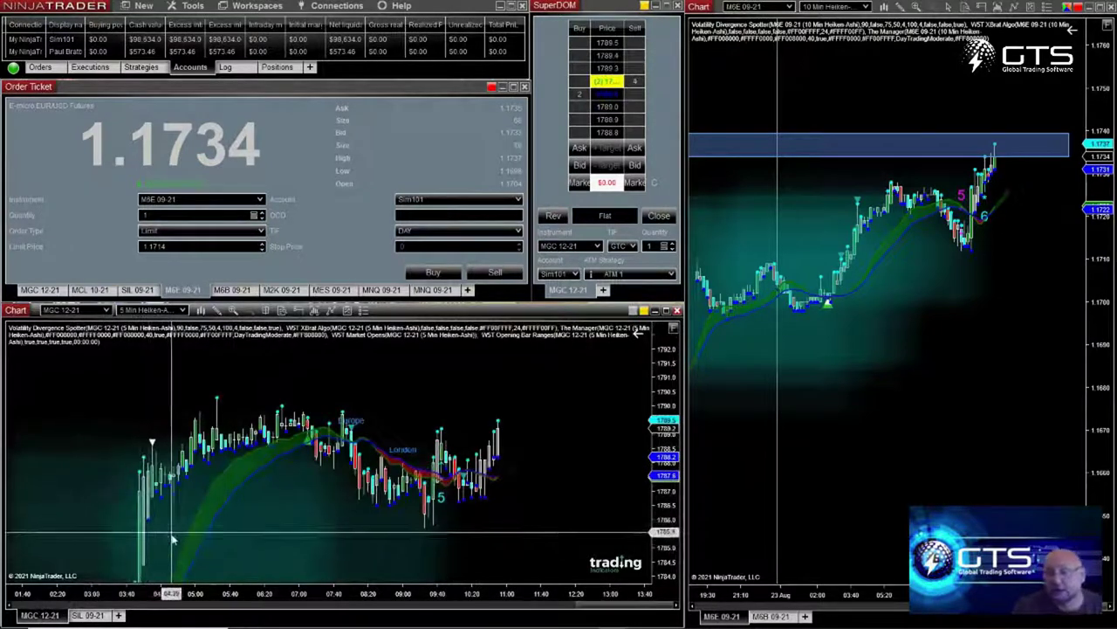